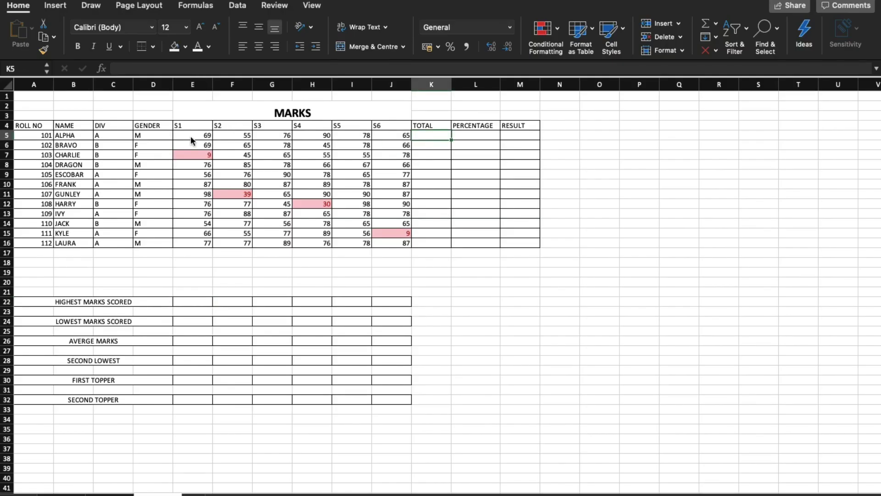
Enter =SUM(E5:J5) in K5 to total the first student's marks, giving 433
left_click(203, 135)
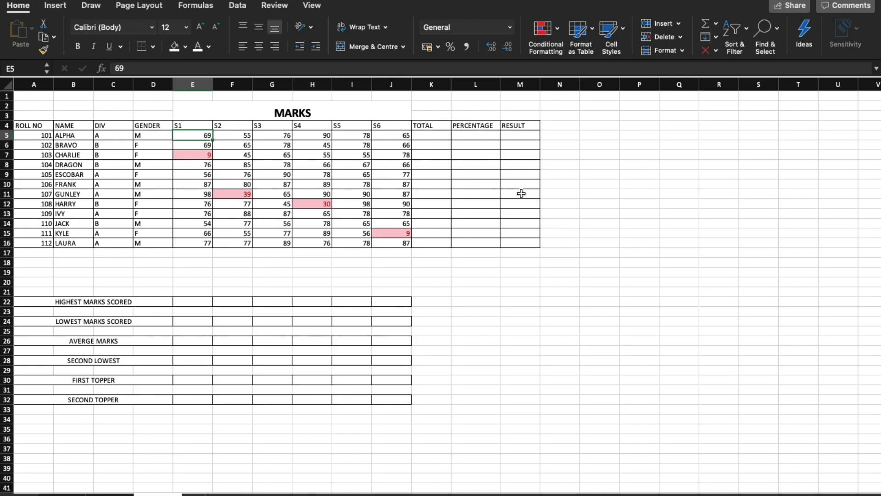
left_click(435, 136)
type("=SUM")
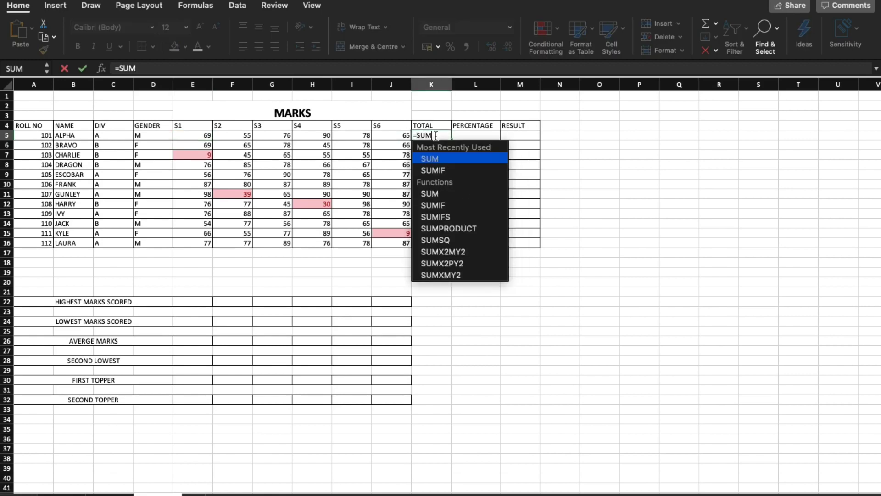
type("(")
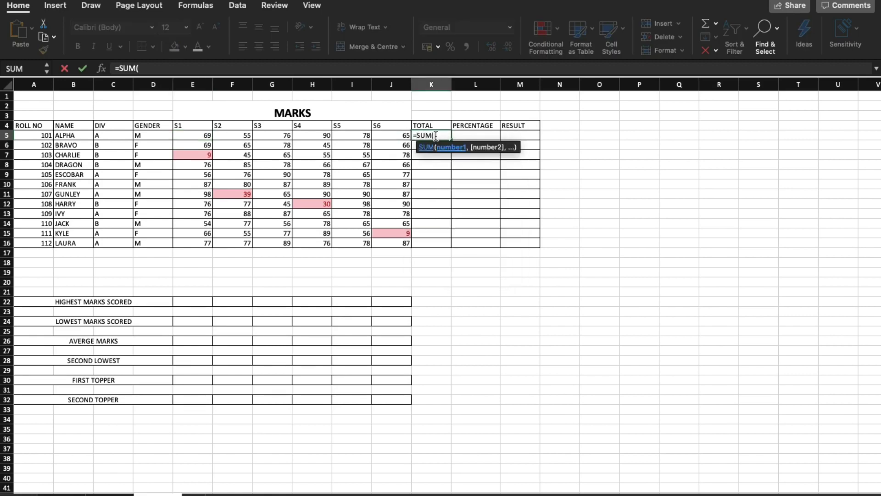
left_click(194, 139)
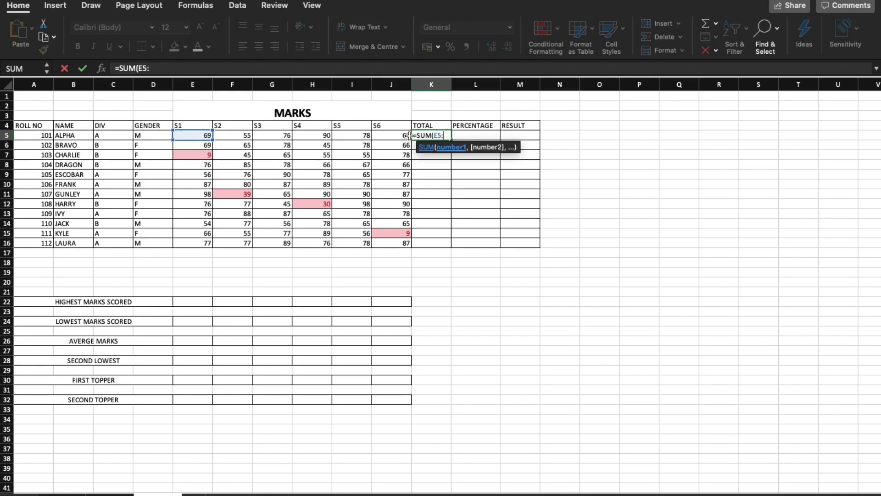
left_click(390, 136, "shift")
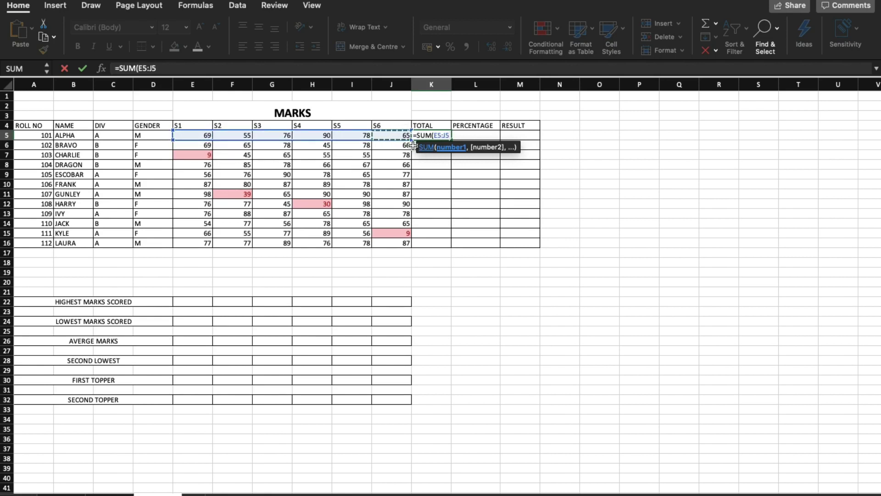
key("Return")
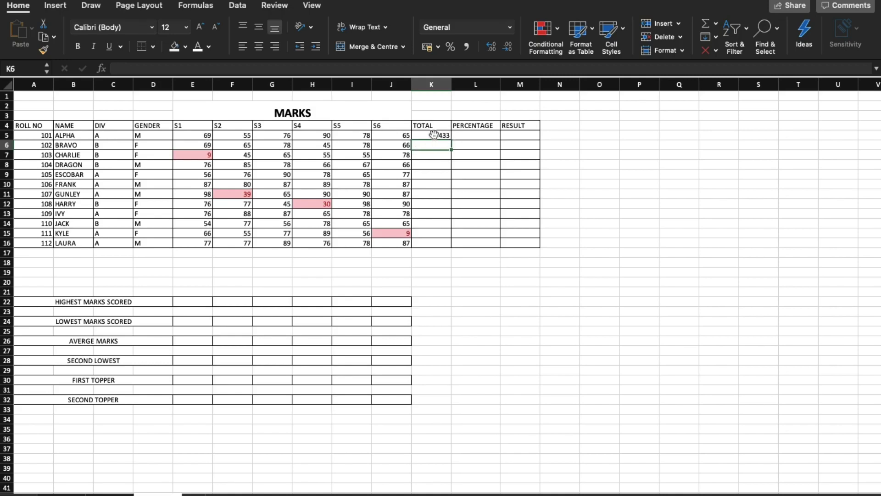
Copy the total formula down to K16 for every student
left_click(434, 135)
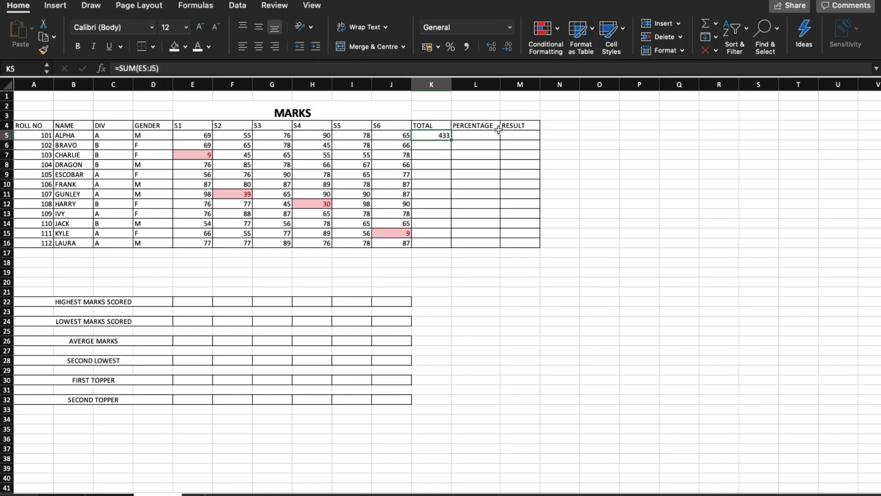
left_click_drag(452, 139, 451, 247)
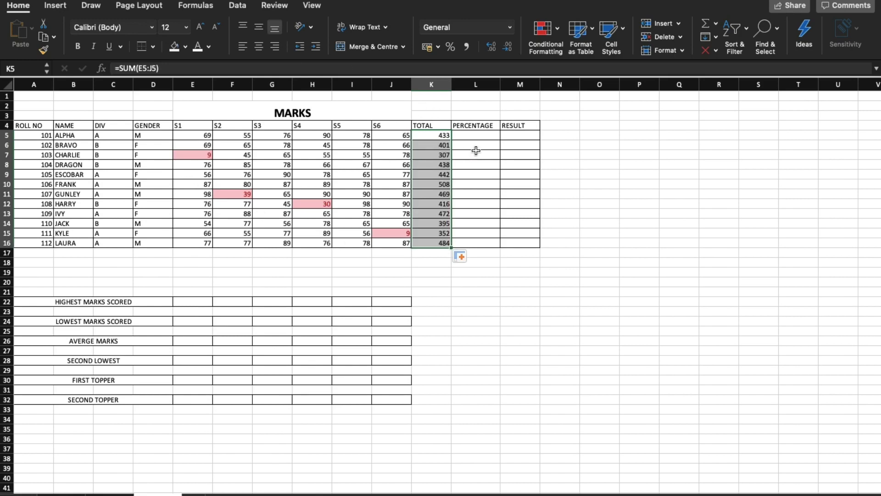
left_click(484, 138)
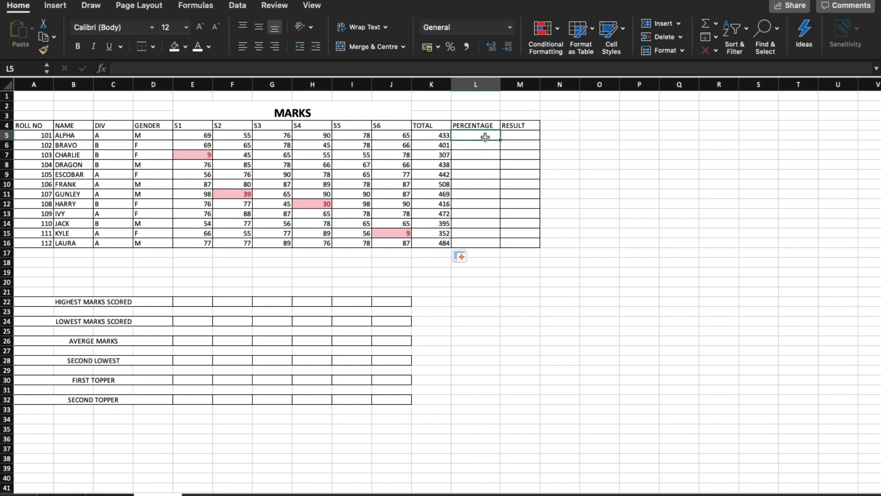
Enter =K5/600*100 in L5 for the first student's percentage, 72.17
type("=")
left_click(444, 136)
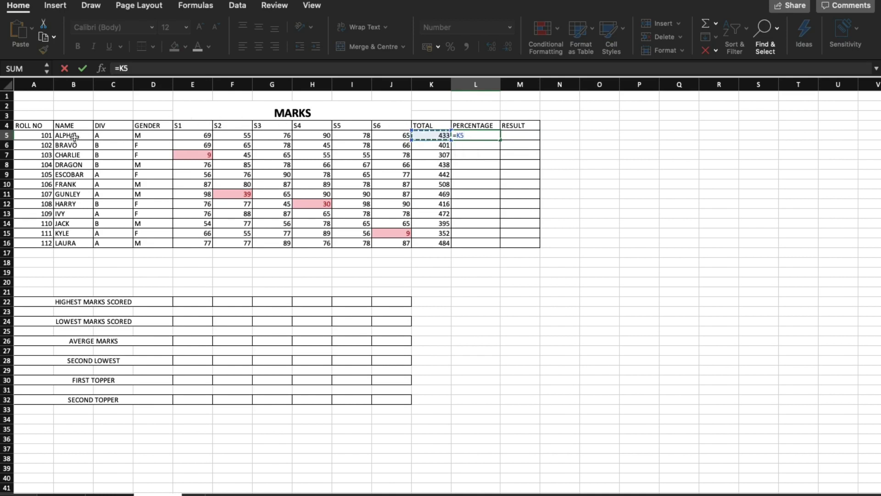
type("/600*100")
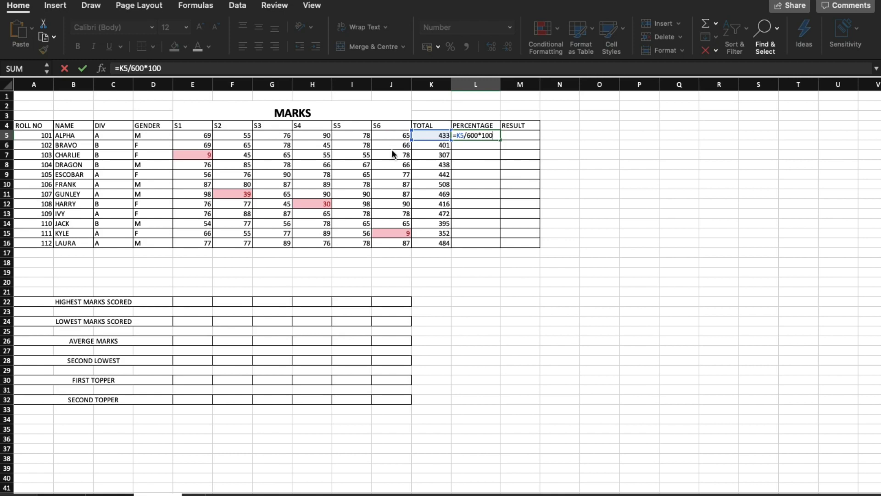
key("Return")
Copy the percentage formula down to L16 for all students
left_click(490, 135)
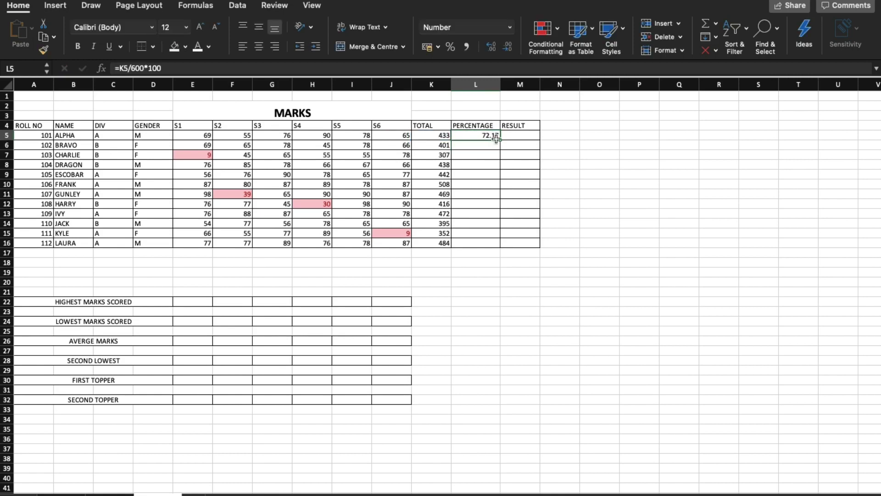
left_click_drag(500, 140, 501, 247)
left_click(527, 136)
type("=")
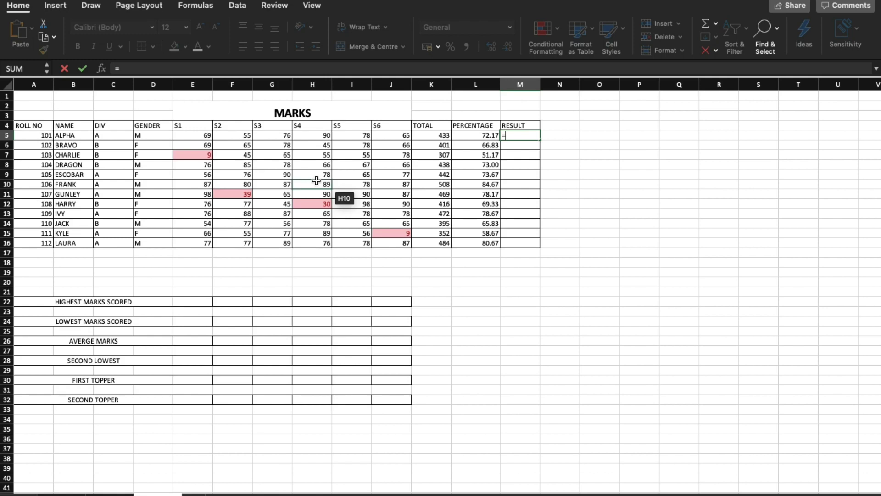
Start an IF(AND()) formula in M5 requiring S1, S2 and S3 marks >=40
type("IF")
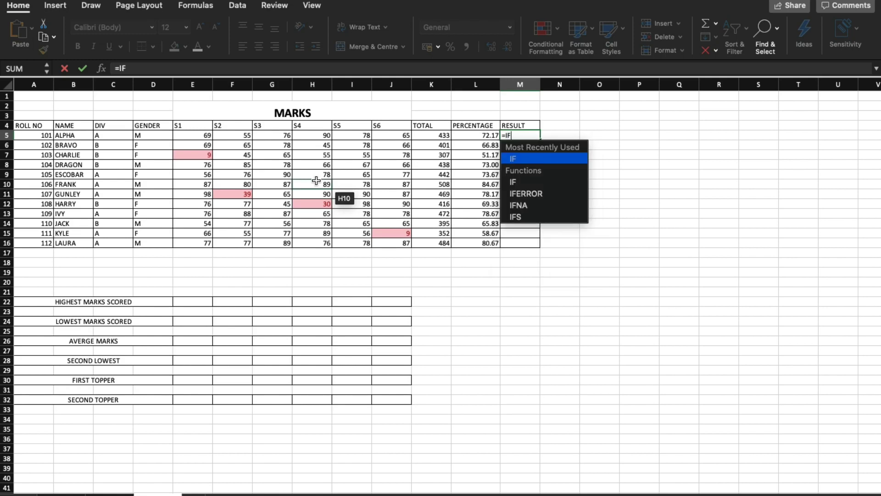
type("(A")
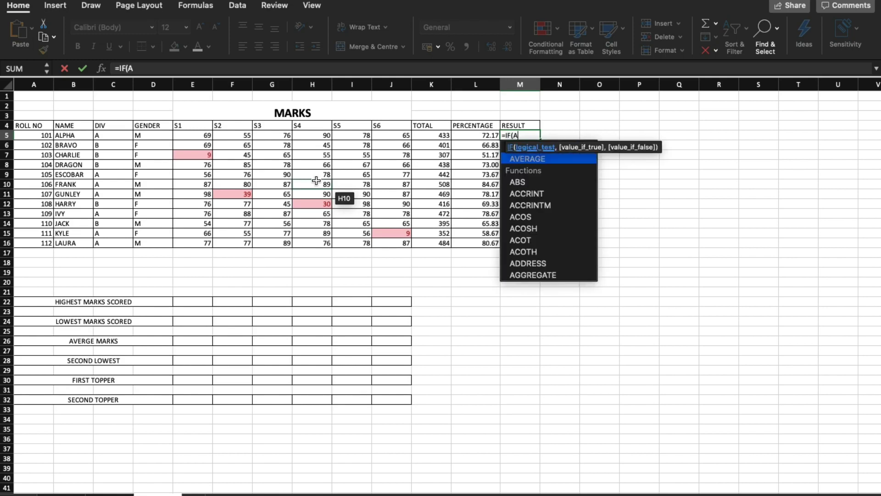
type("ND(")
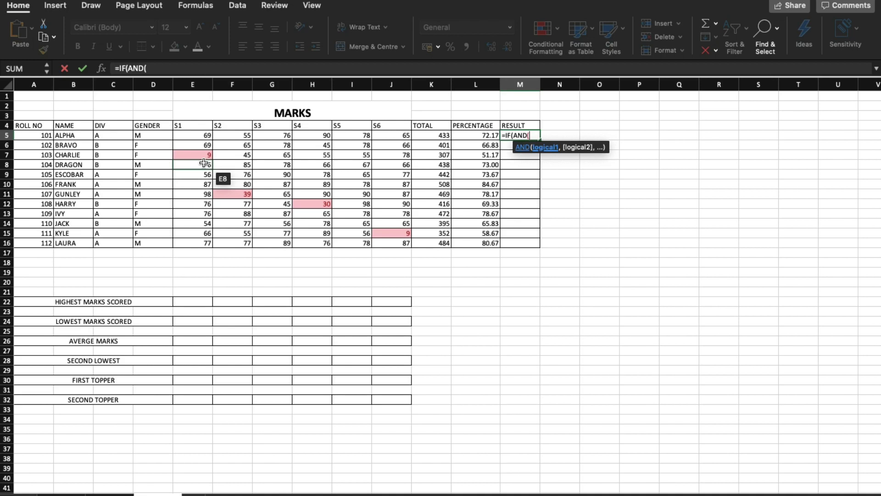
left_click(187, 136)
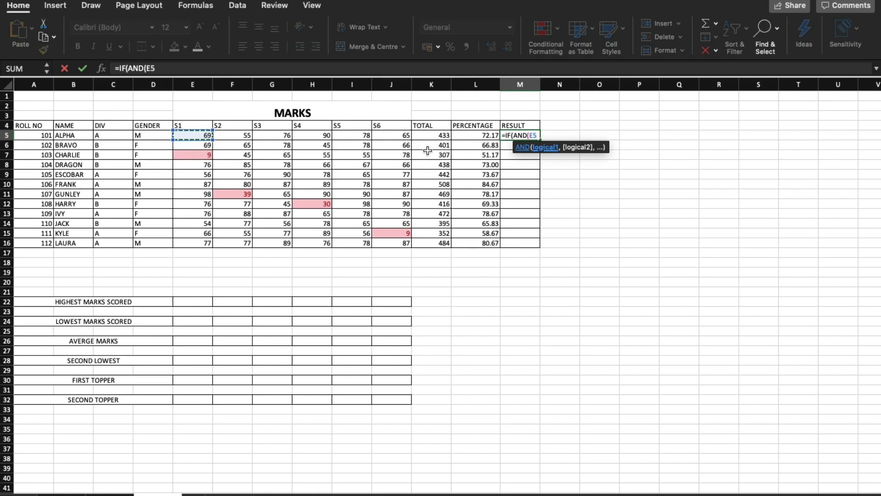
type(">=40,")
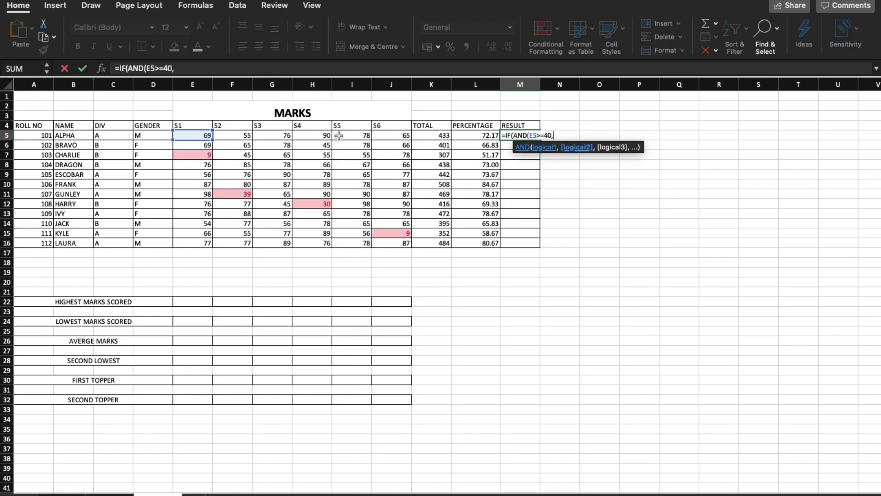
left_click(243, 136)
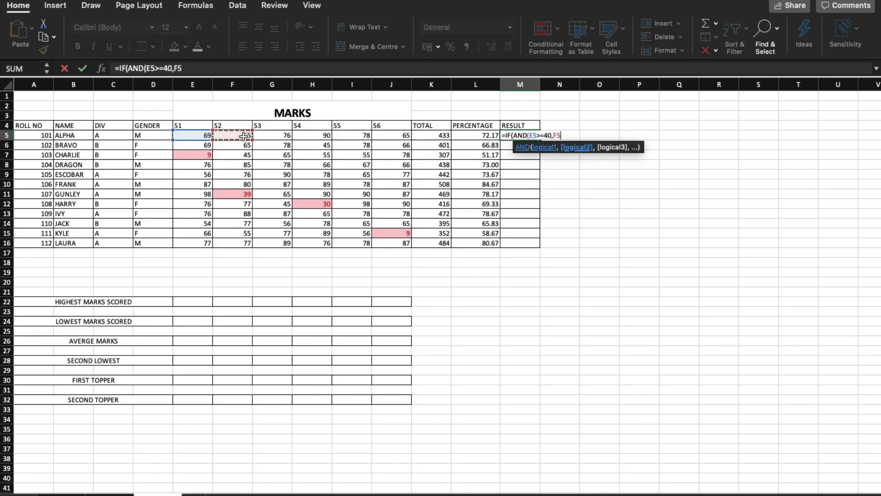
type(">=40,")
left_click(273, 135)
type(">=40,G5>=")
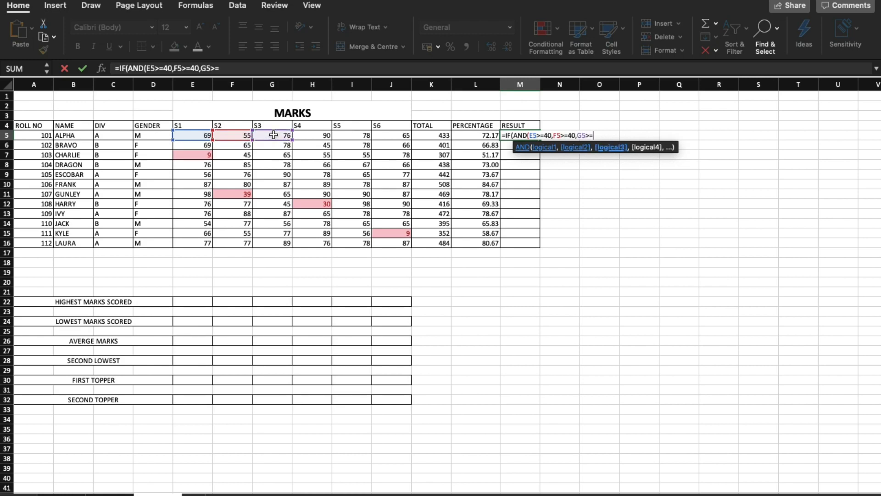
type(",")
Add the S4–S6 >=40 conditions with "PASS"/"FAIL" outcomes and commit the formula
left_click(310, 136)
type(">=40,")
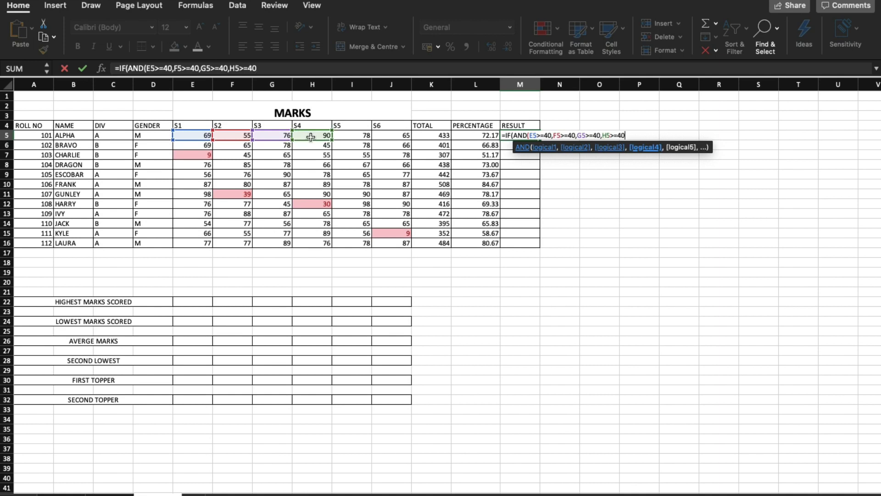
left_click(352, 137)
type(">=40")
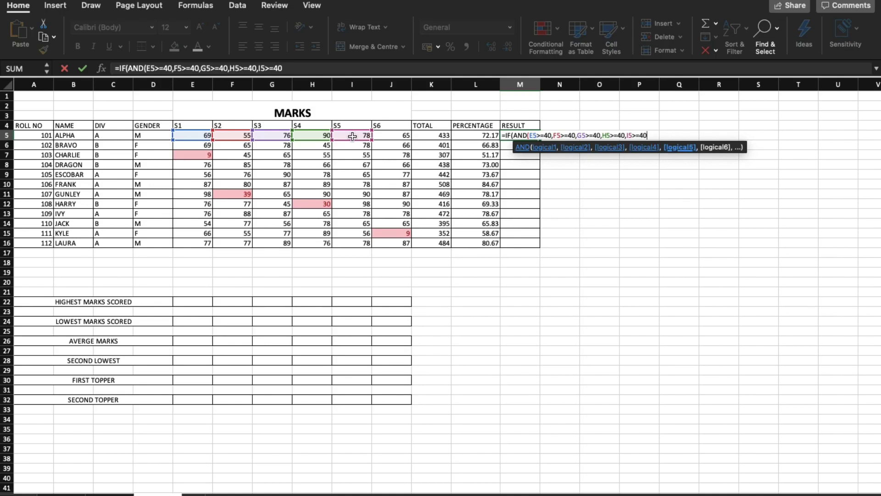
type(",")
left_click(395, 136)
type(">=40")
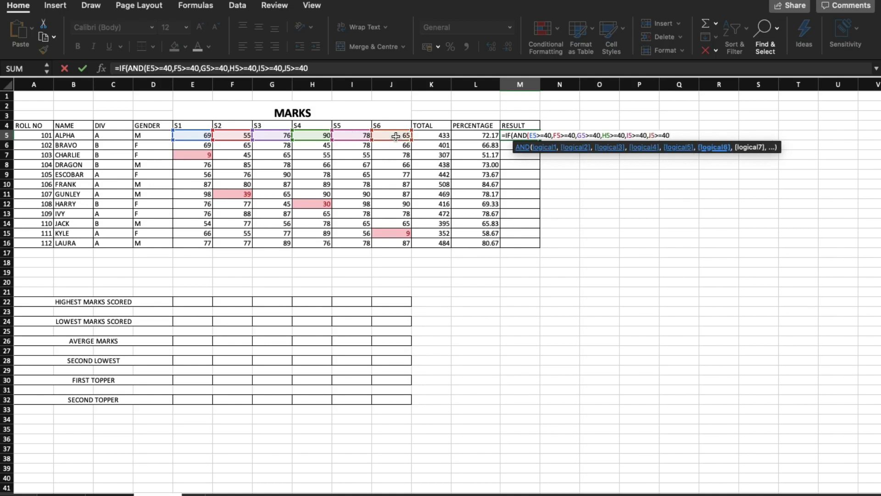
type(")")
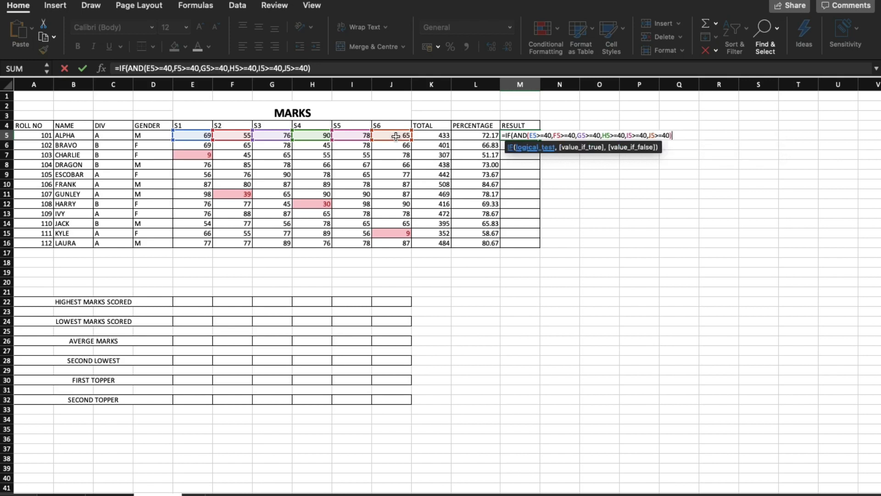
type(",")
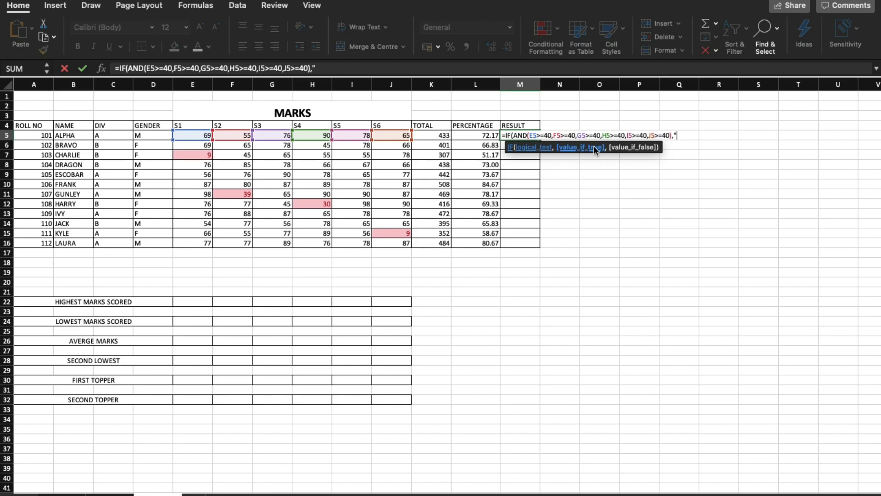
type("\"PASS")
type("\",")
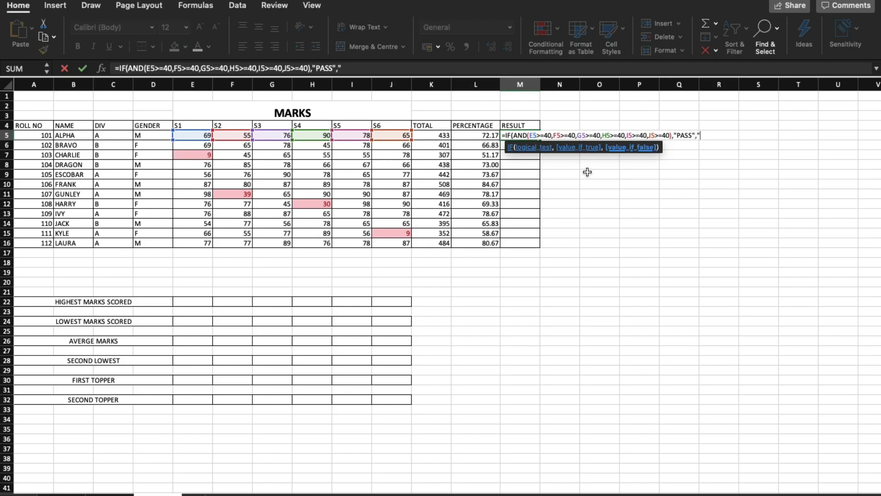
type("\"FAIL\")")
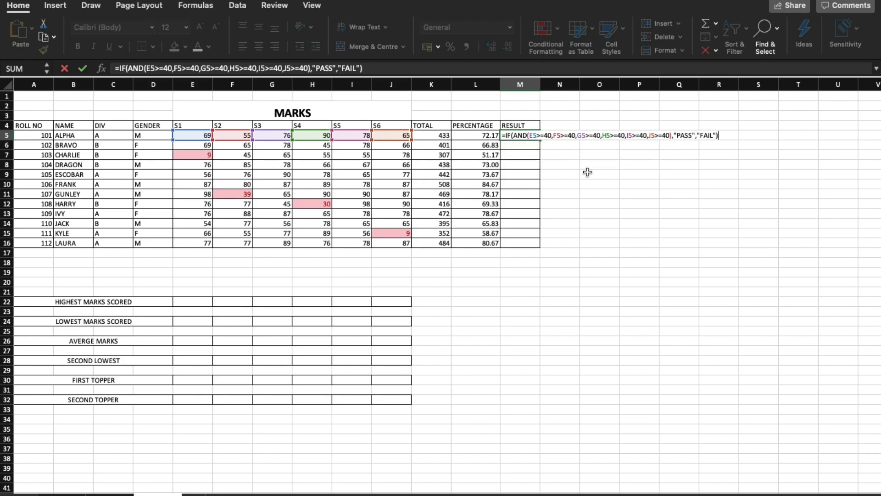
key("Return")
Copy the PASS/FAIL formula down to M16 for every student
left_click(531, 137)
left_click_drag(540, 140, 540, 248)
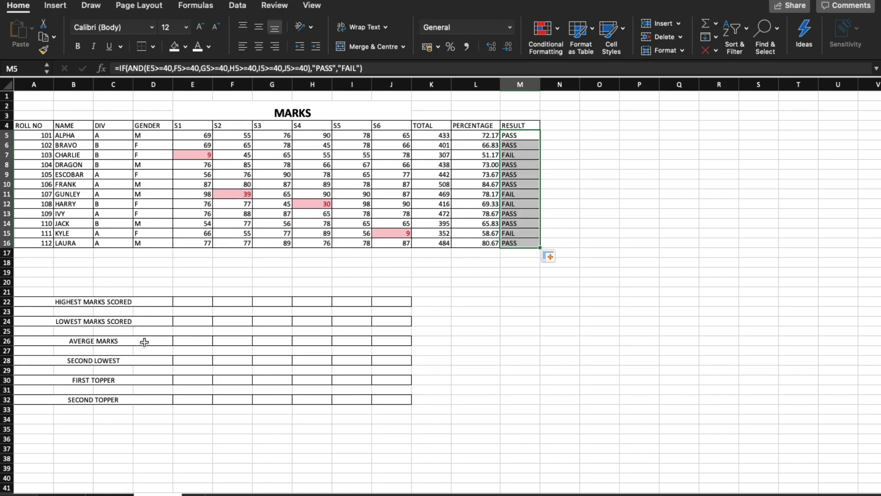
left_click(202, 303)
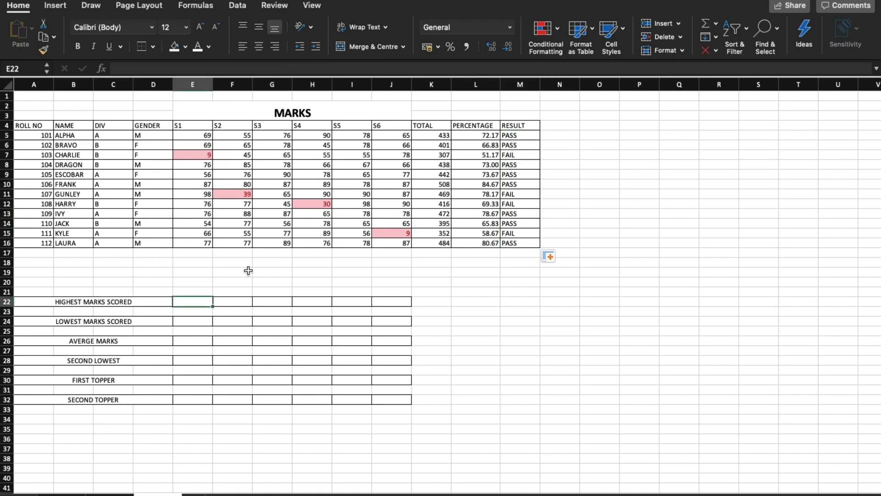
Enter =MAX(E5:E16) in E22 for the highest S1 mark, 98
type("=MAX")
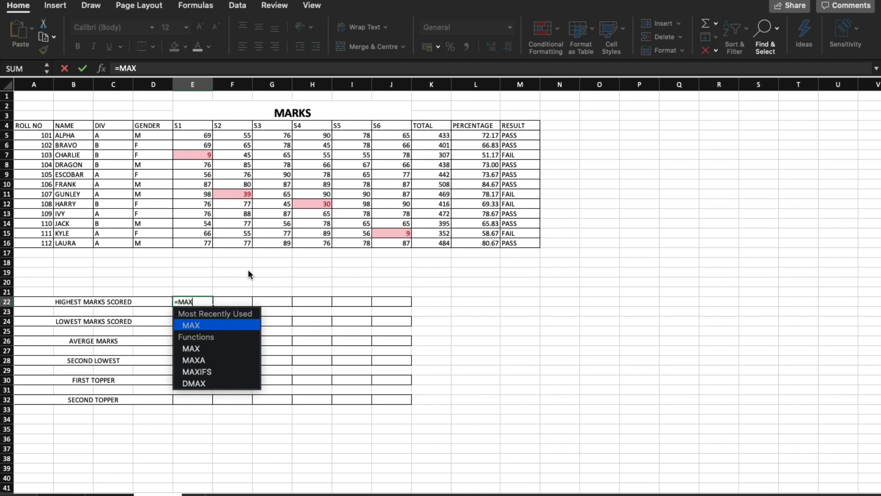
key("Return")
left_click(202, 303)
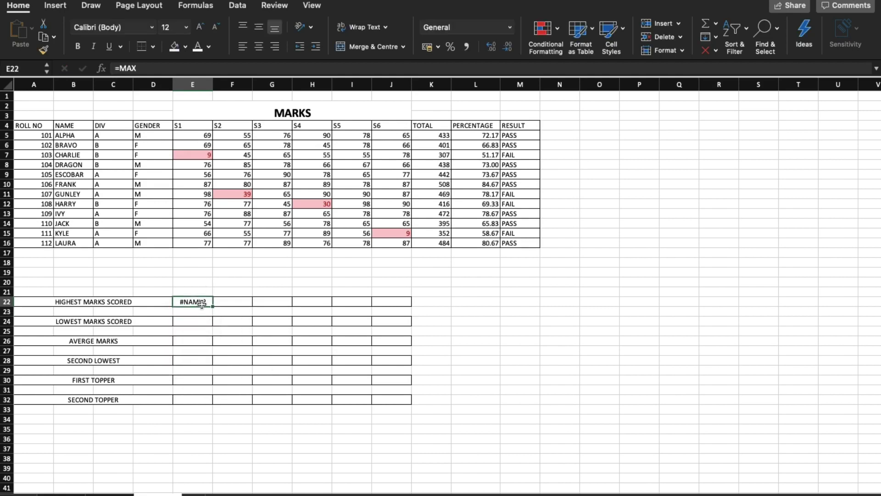
type("=MAX")
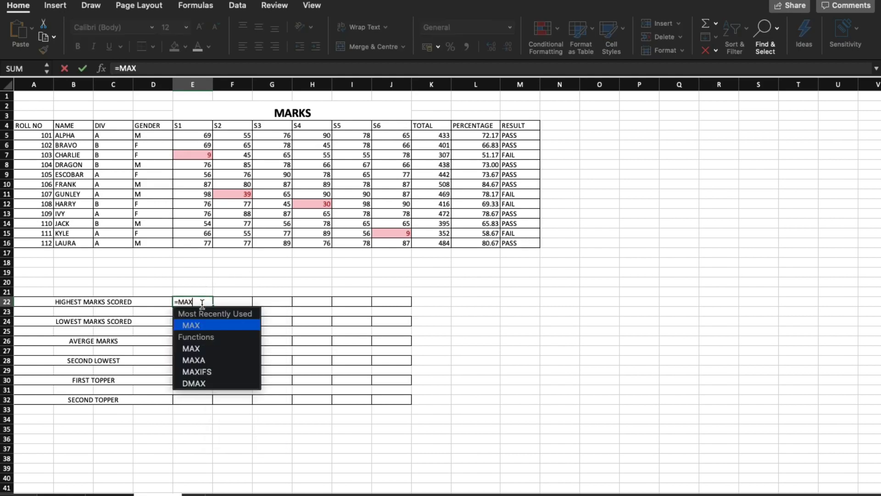
type("(")
left_click(201, 135)
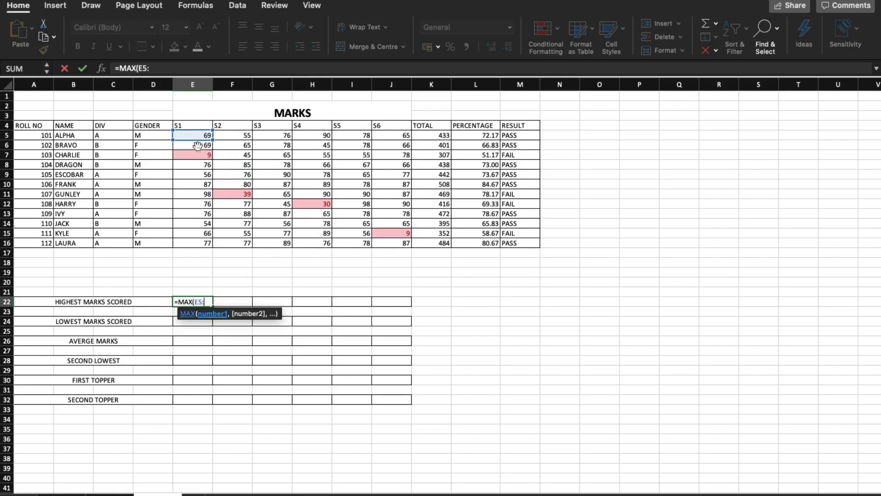
left_click(199, 243, "shift")
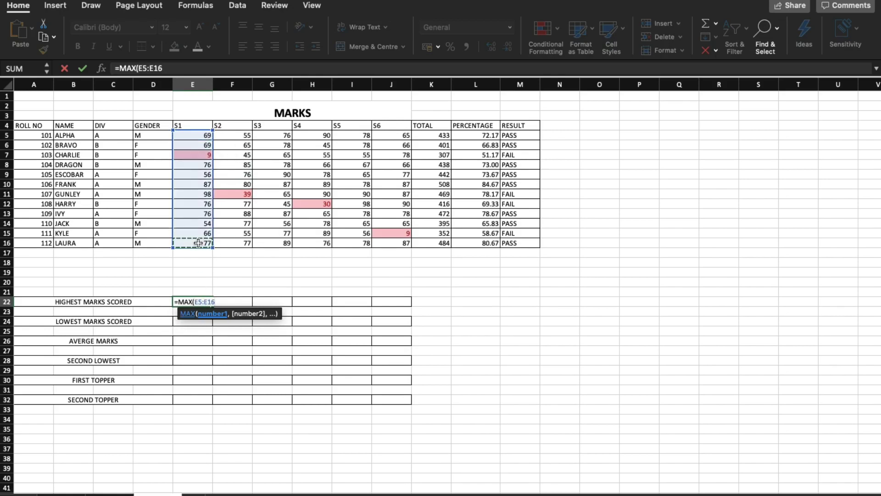
type(")")
key("Return")
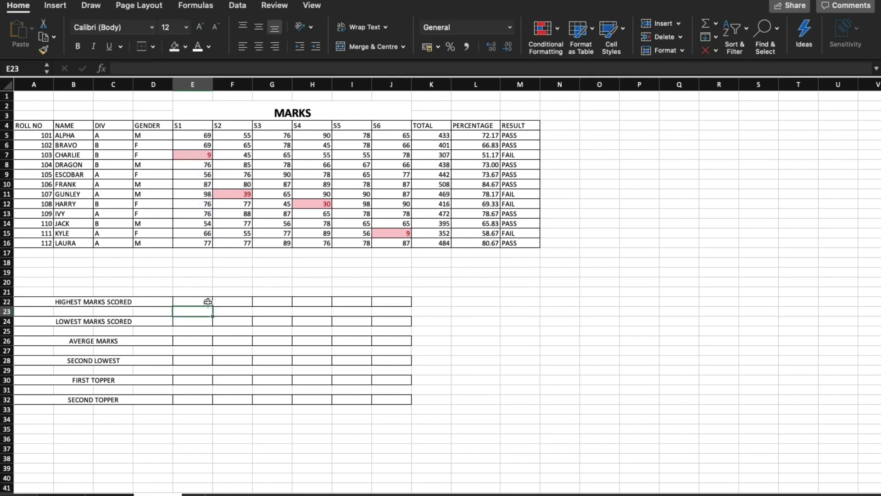
Copy the MAX formula across to J22 for subjects S2 to S6
left_click(207, 302)
left_click_drag(213, 305, 408, 306)
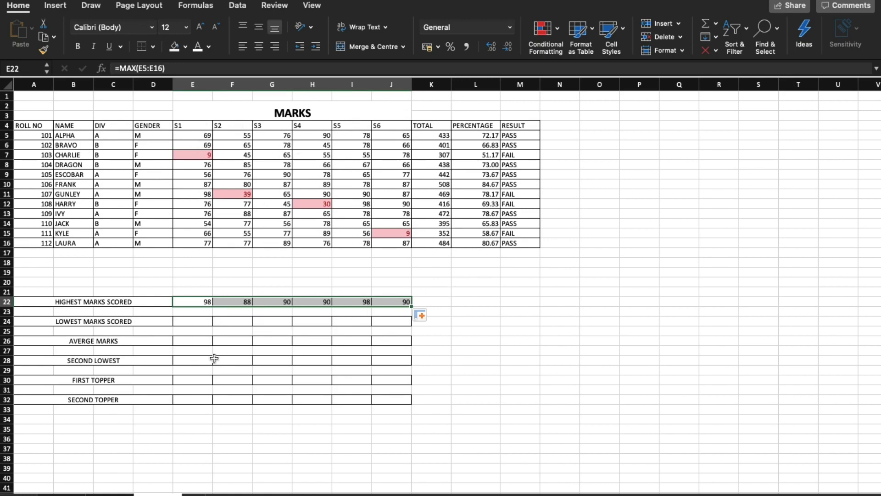
left_click(195, 323)
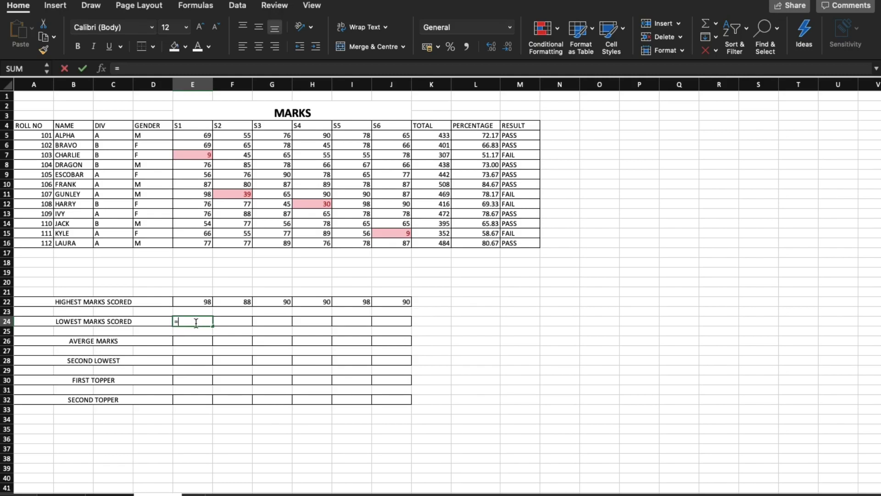
Enter =MIN(E5:E16) in E24 and copy it across to J24: 9, 39, 45, 30, 55, 9
type("=MA")
key("BackSpace")
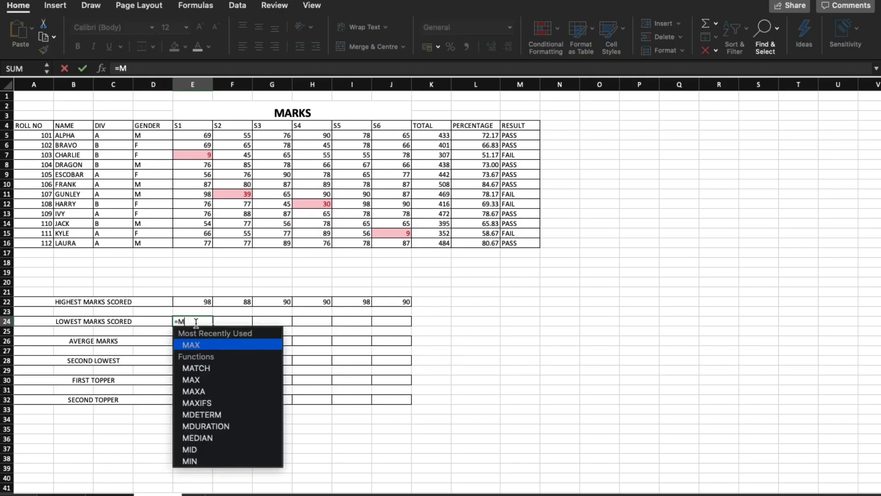
type("IN")
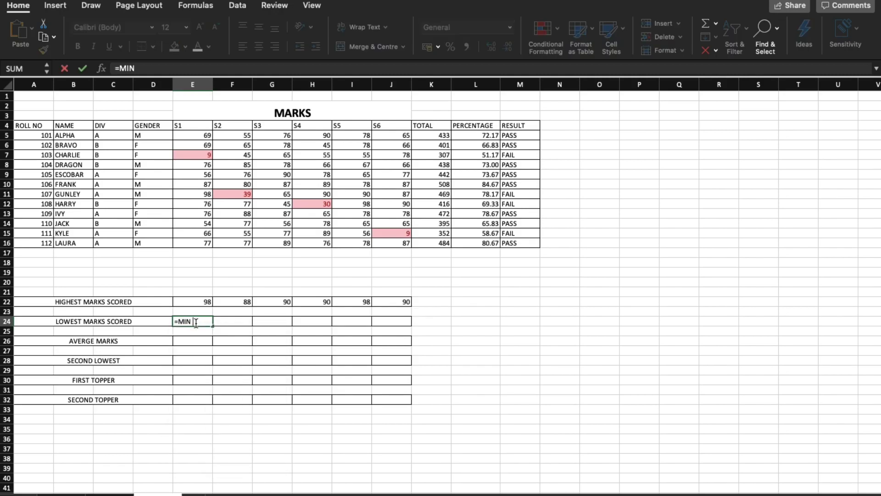
type(" (")
key("BackSpace")
key("BackSpace")
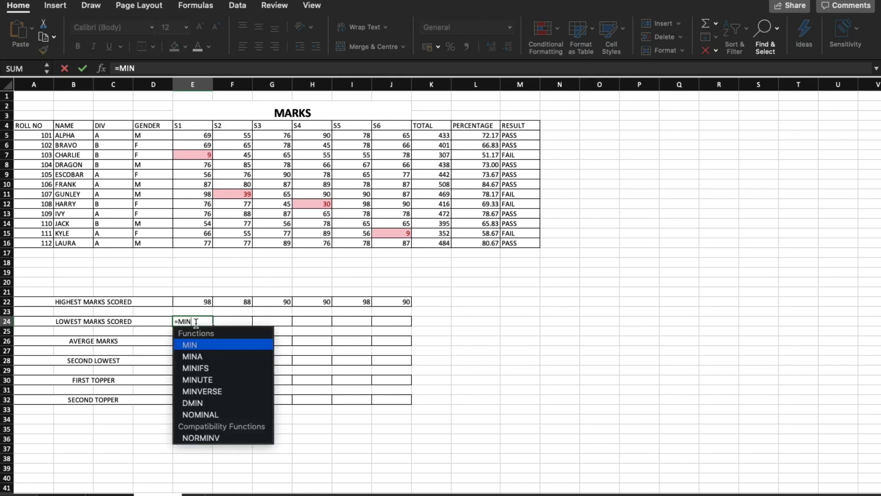
type("(")
left_click(207, 134)
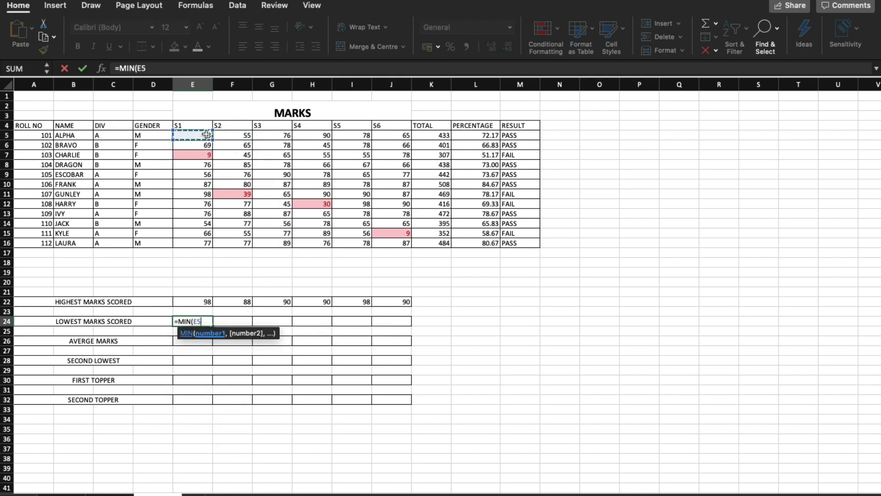
left_click_drag(206, 134, 208, 243)
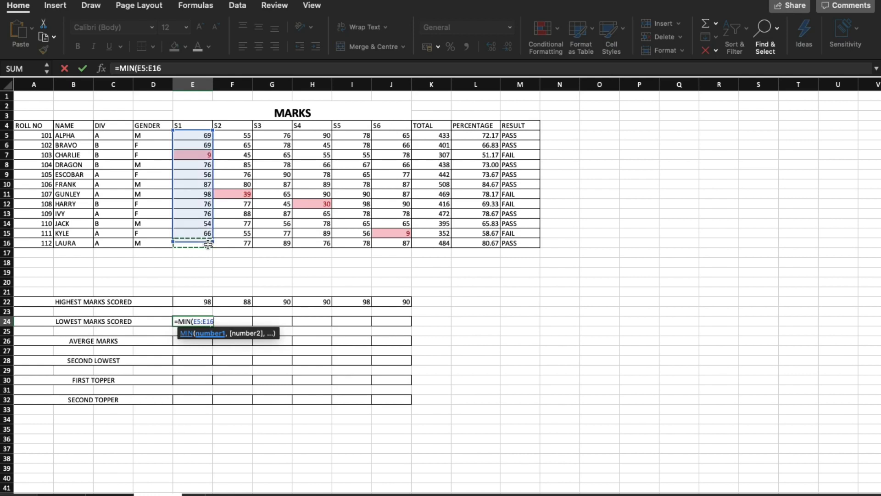
key("Return")
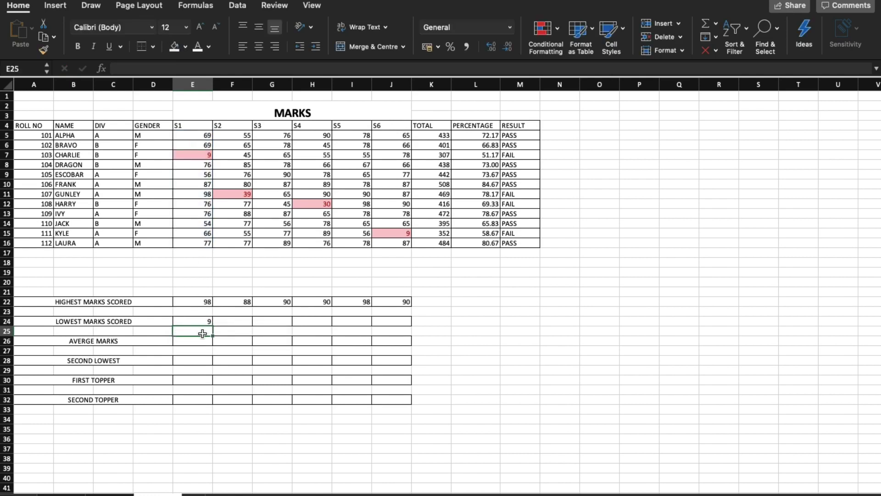
left_click(211, 323)
left_click_drag(212, 324, 410, 324)
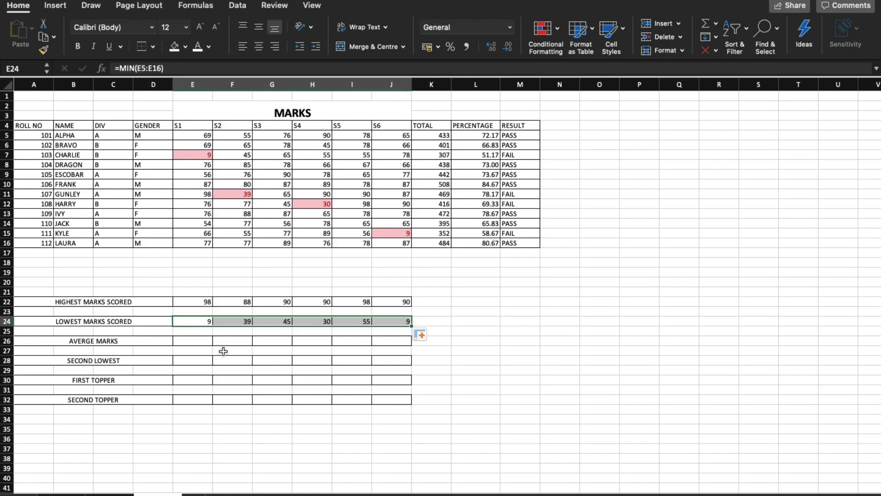
Enter =AVERAGE(E5:E16) in E26 for the S1 average, 67.75
left_click(204, 343)
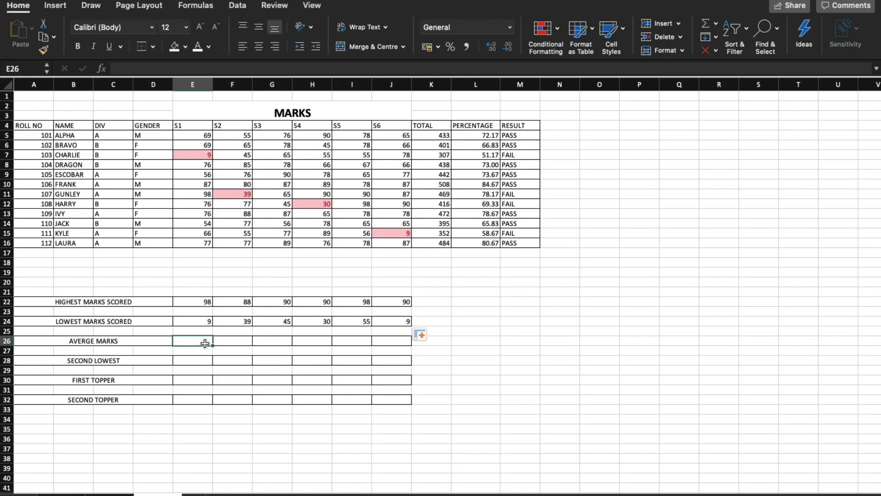
type("=A")
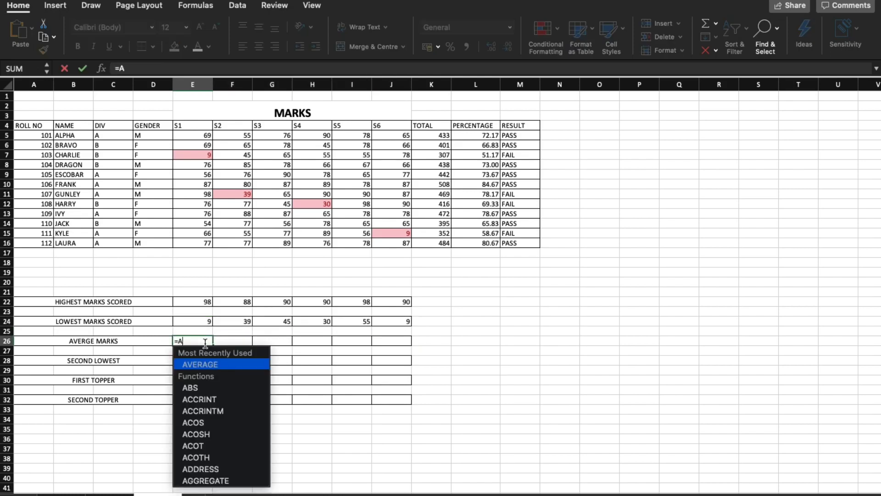
type("VER")
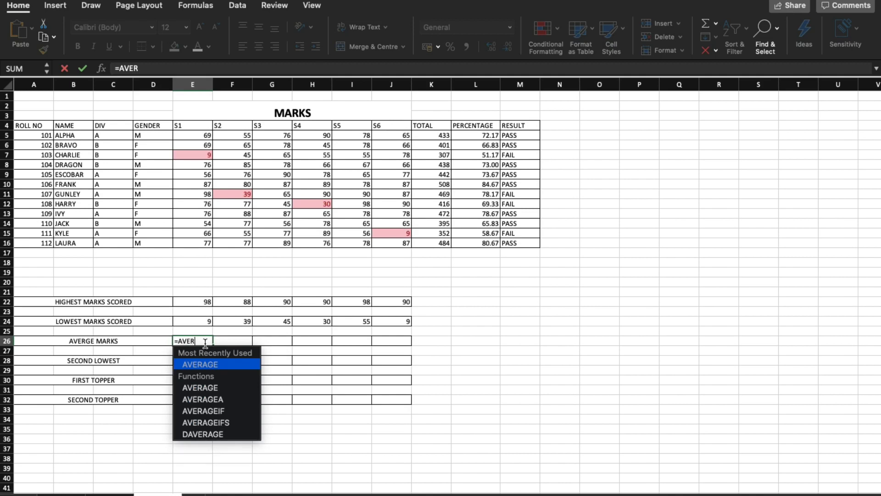
type("AGE(")
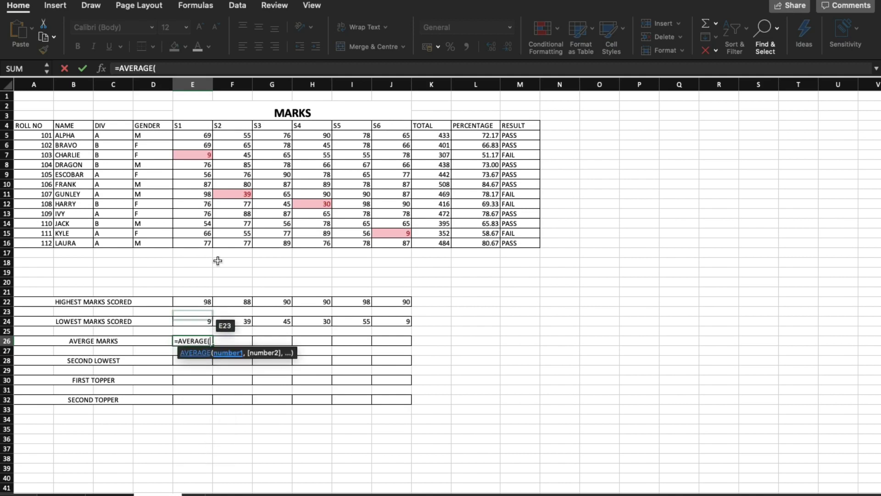
left_click(200, 135)
type(":")
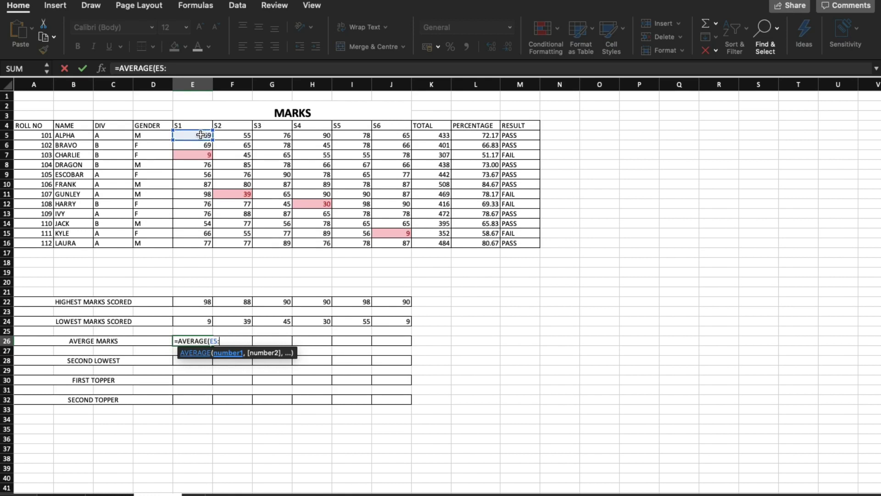
left_click(206, 244)
key("Return")
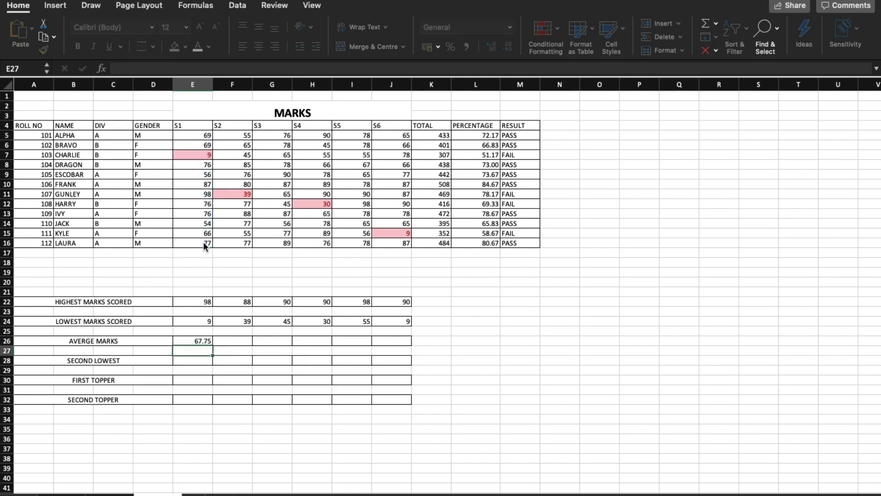
Copy the average formula across to J26 for subjects S2 to S6
left_click(206, 343)
left_click_drag(212, 345, 399, 343)
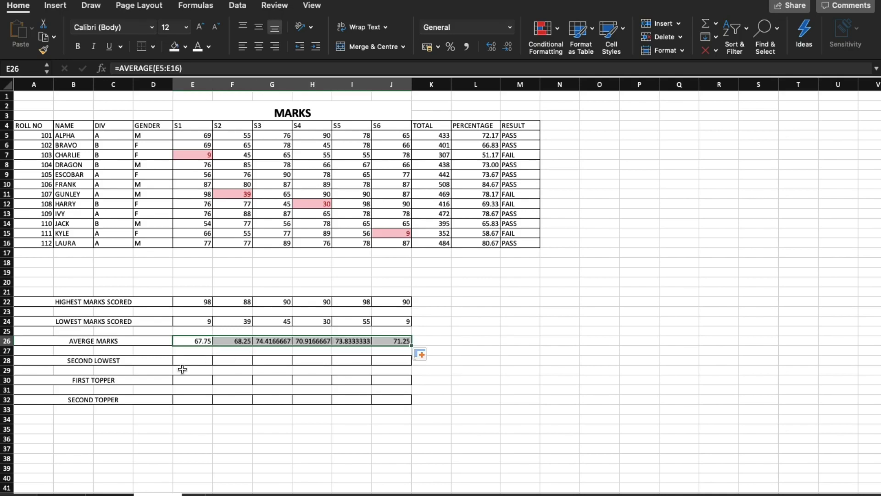
left_click(210, 360)
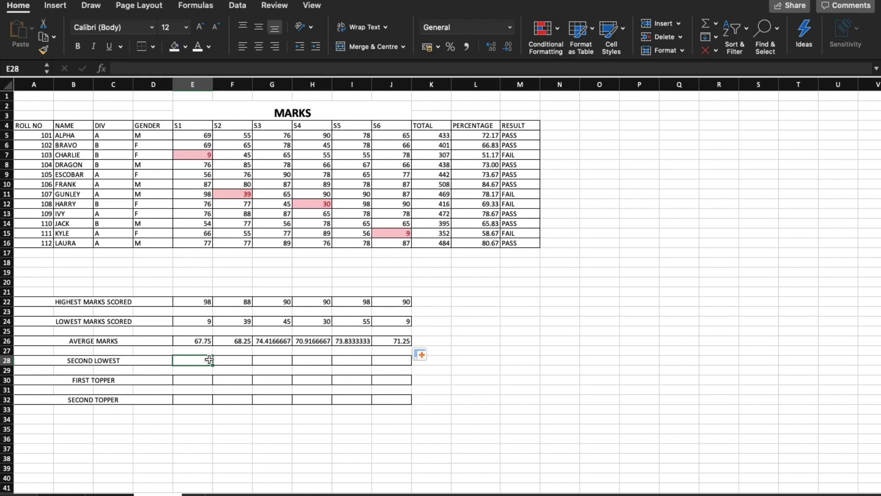
Enter =SMALL(E5:E16,2) in E28 for the second-lowest S1 mark, 54
type("=LE")
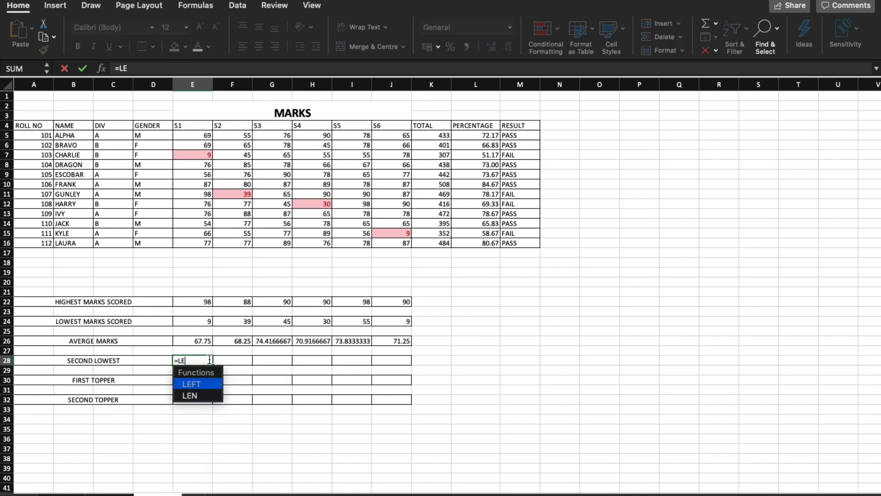
key("BackSpace")
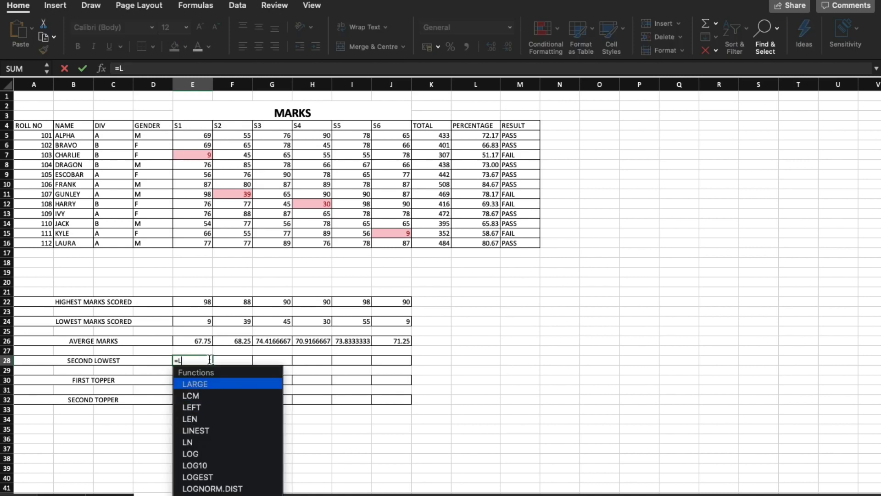
key("BackSpace")
type("SMALL")
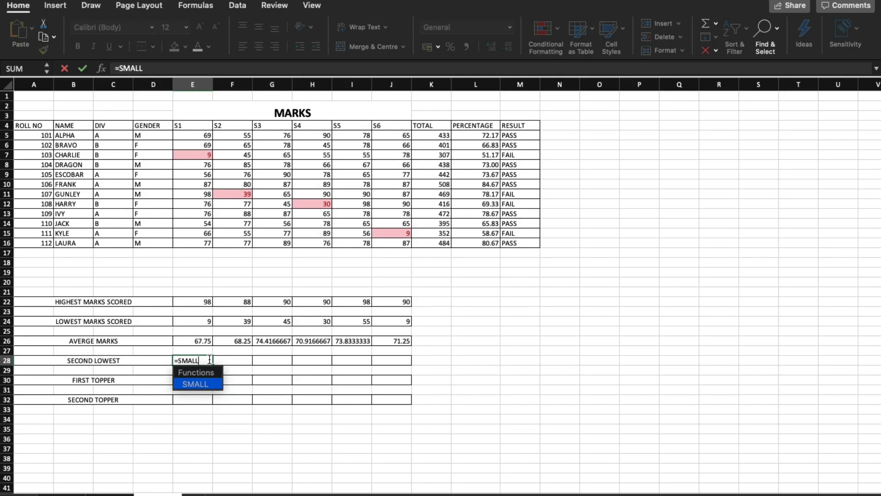
type("(")
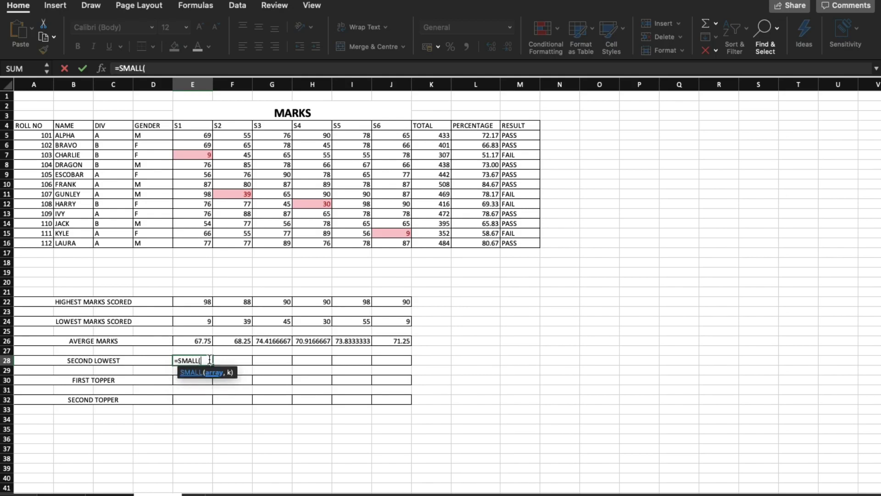
left_click(206, 136)
type(":")
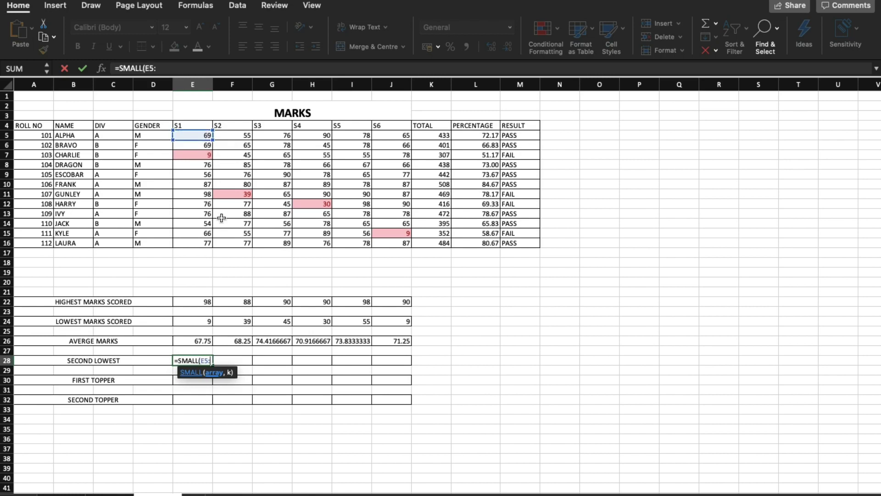
left_click(206, 240)
type(",")
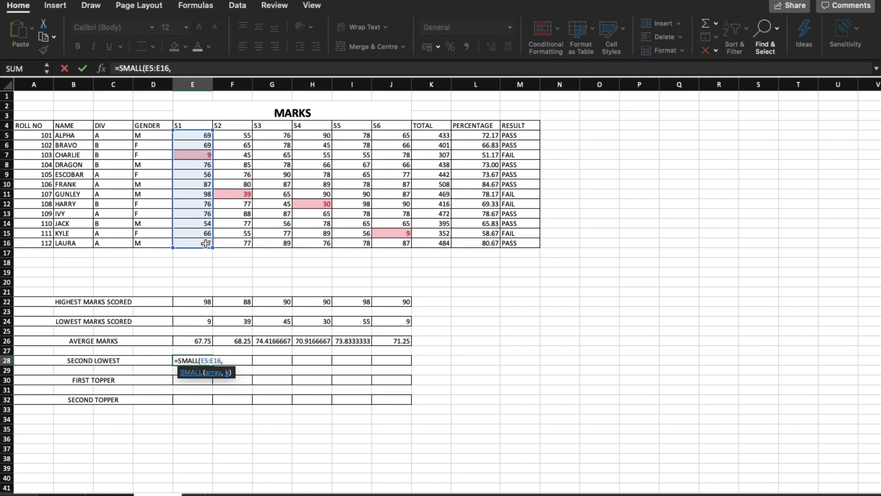
type("2)")
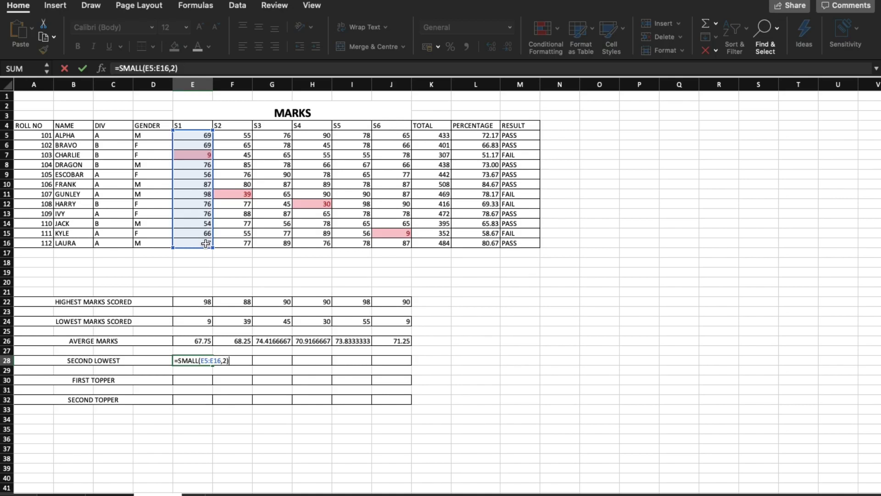
key("Return")
Copy the SMALL formula across to J28 for subjects S2 to S6
left_click(201, 363)
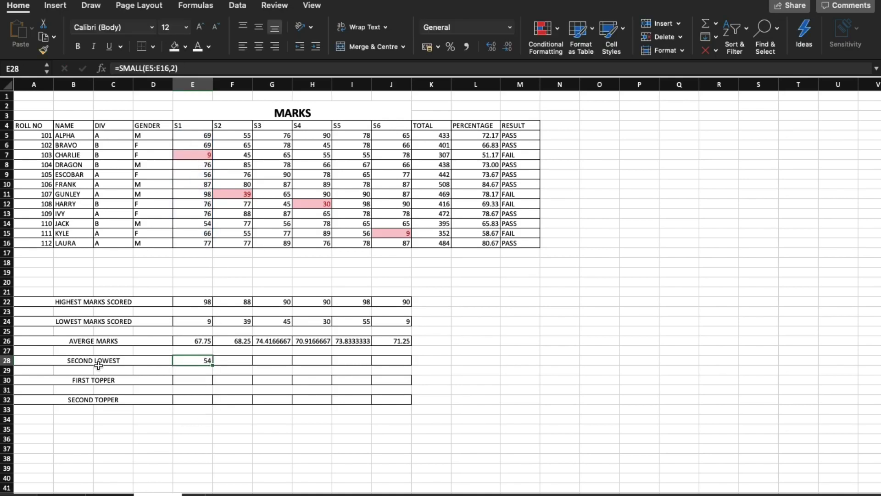
left_click_drag(212, 364, 413, 363)
left_click(191, 383)
left_click(191, 383)
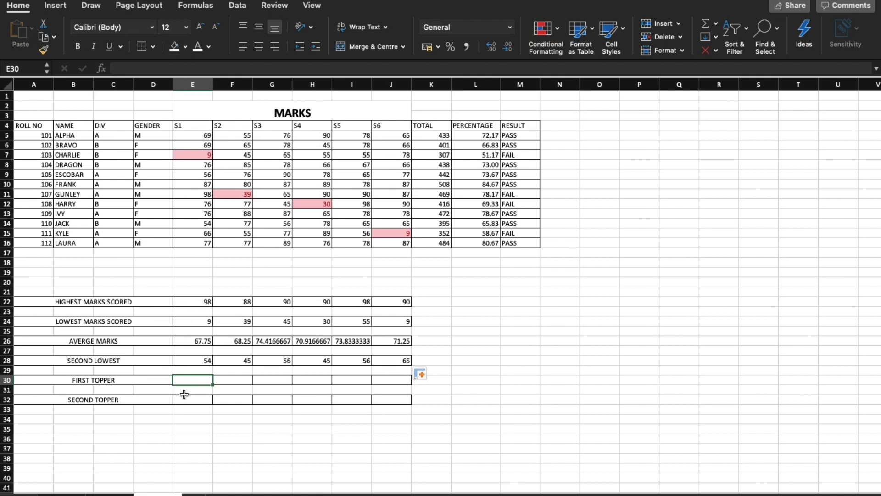
Enter =LARGE(E5:E16,1) in E30 for the top S1 mark, 98
type("=LARGE(")
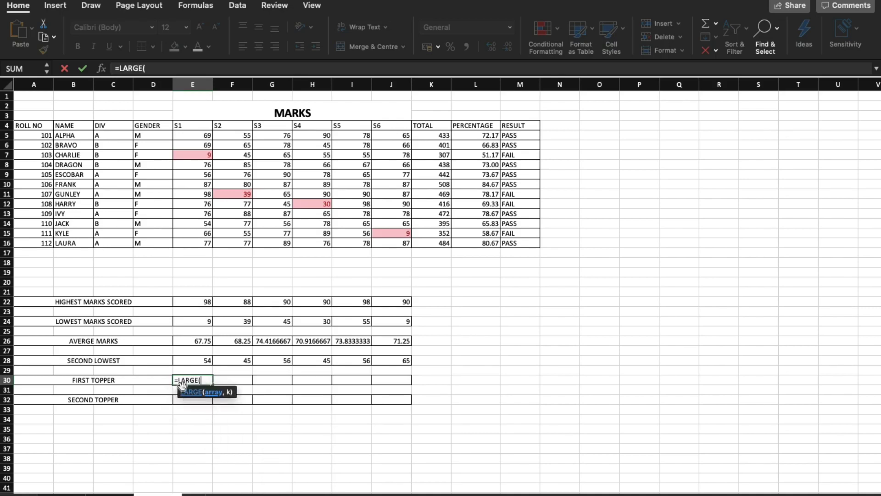
left_click(197, 137)
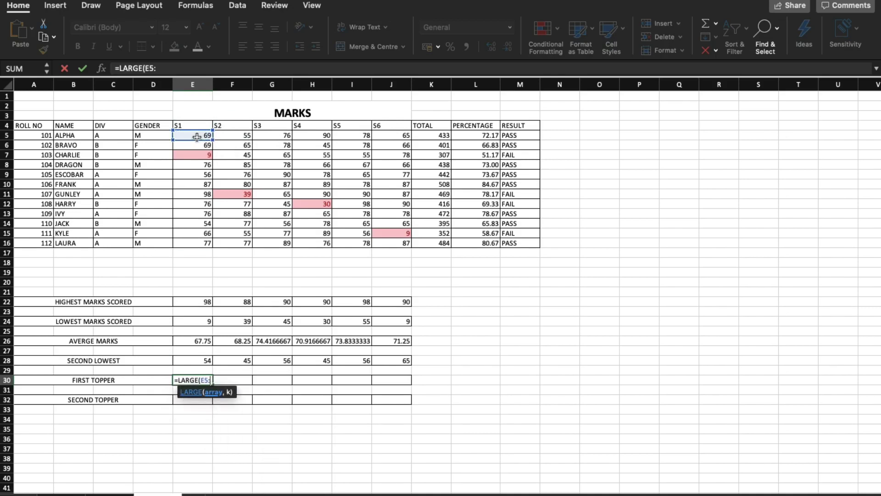
left_click(205, 243, "shift")
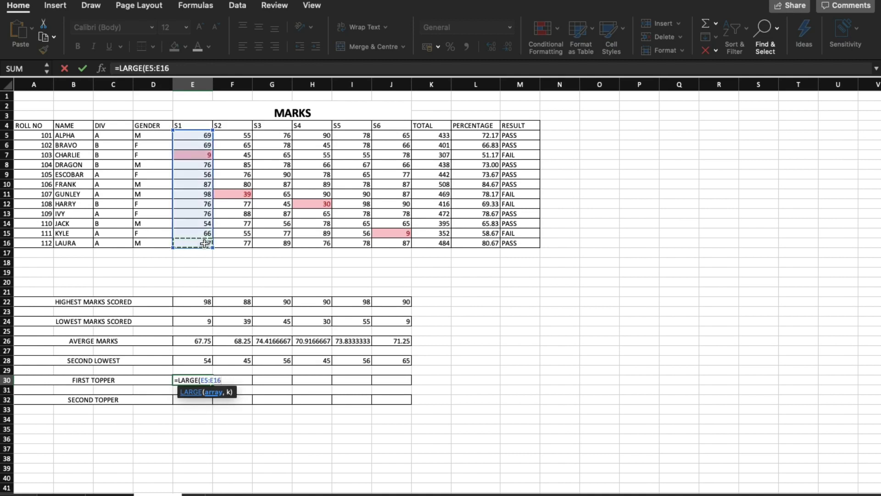
type(",1)")
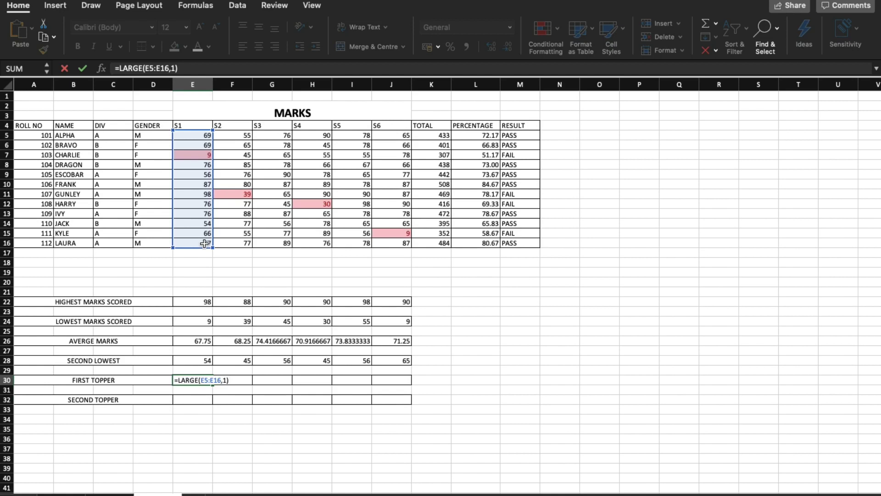
key("Return")
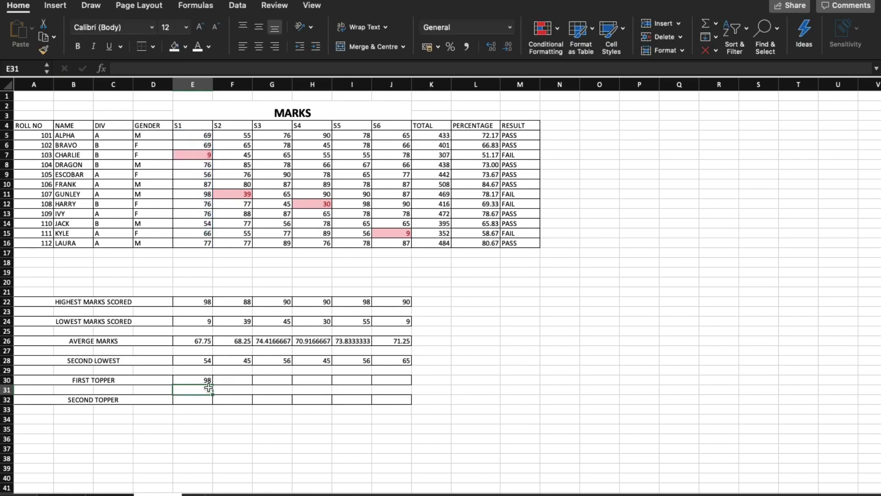
Copy the LARGE formula across to J30 for subjects S2 to S6
left_click(207, 382)
left_click_drag(213, 385, 409, 384)
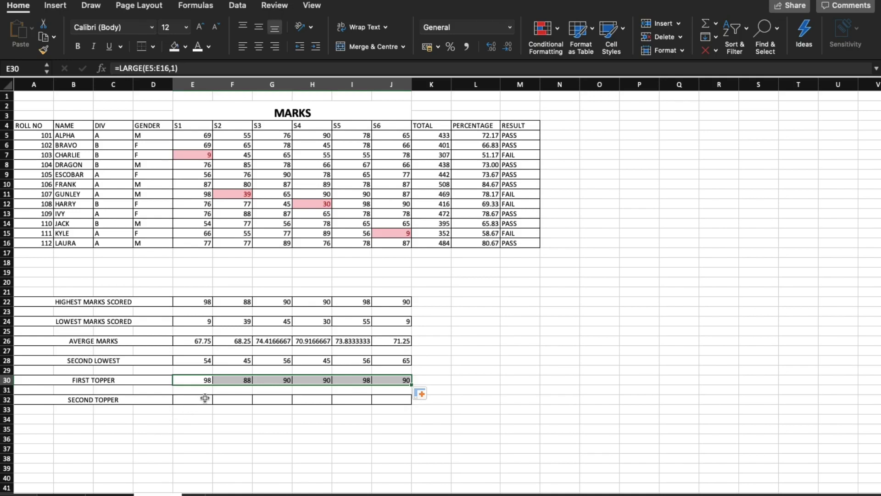
left_click(205, 399)
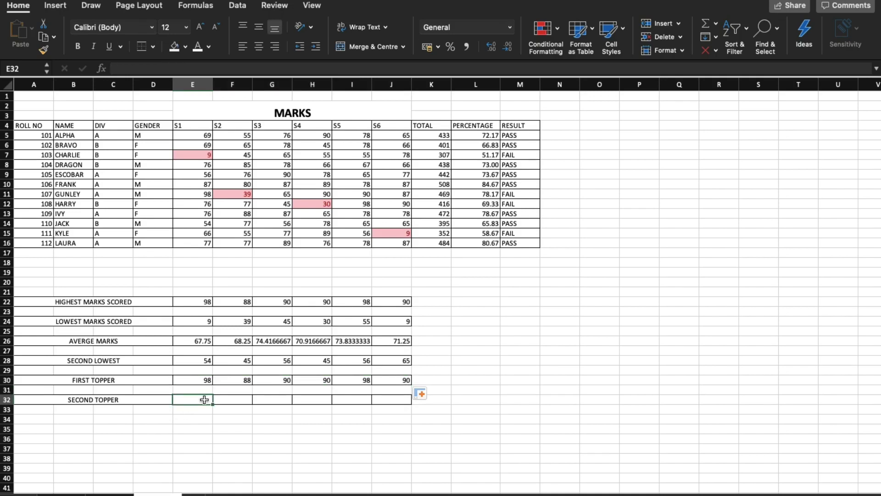
Enter =LARGE(E5:E16,2) in E32, giving the second-highest S1 mark of 87
type("=LA")
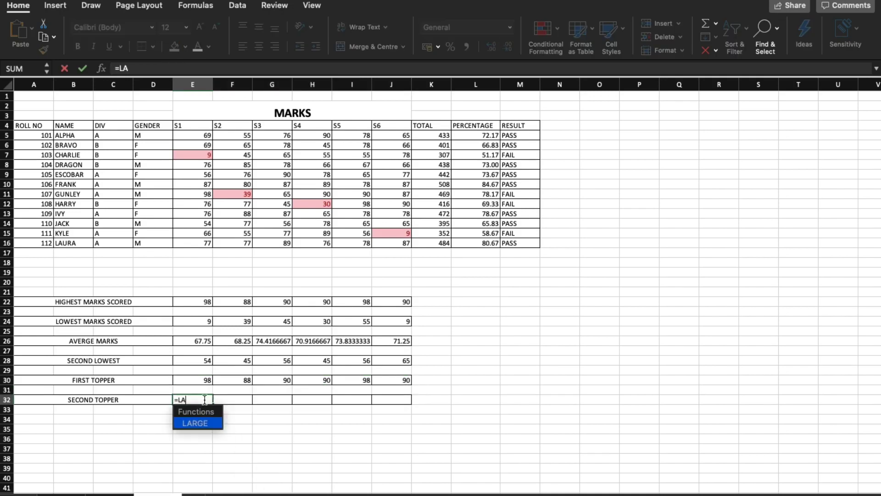
type("RGE(")
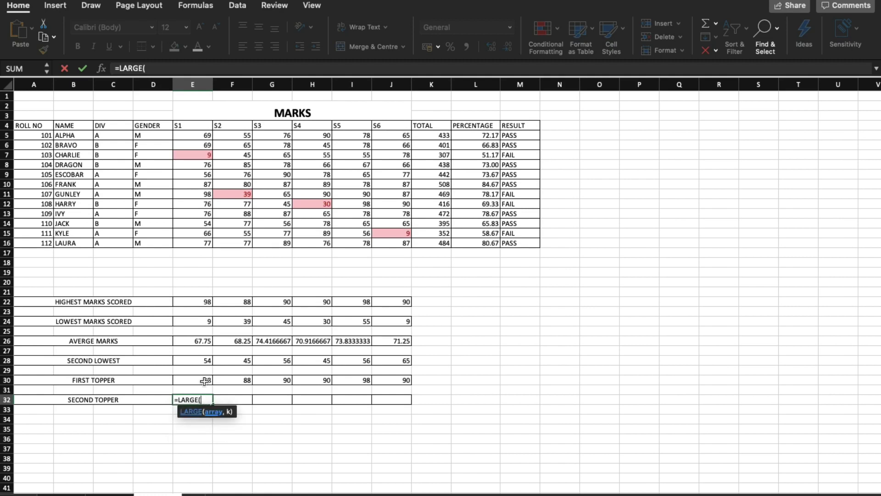
left_click(205, 136)
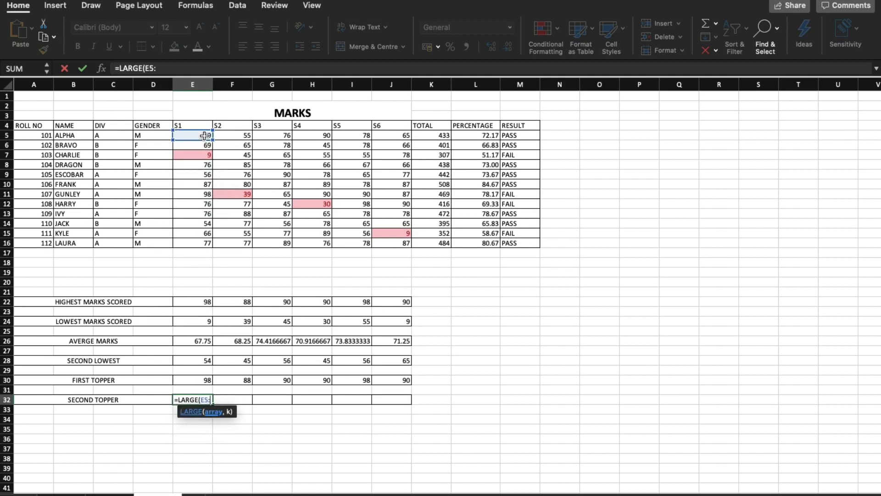
left_click(206, 243, "shift")
type(",")
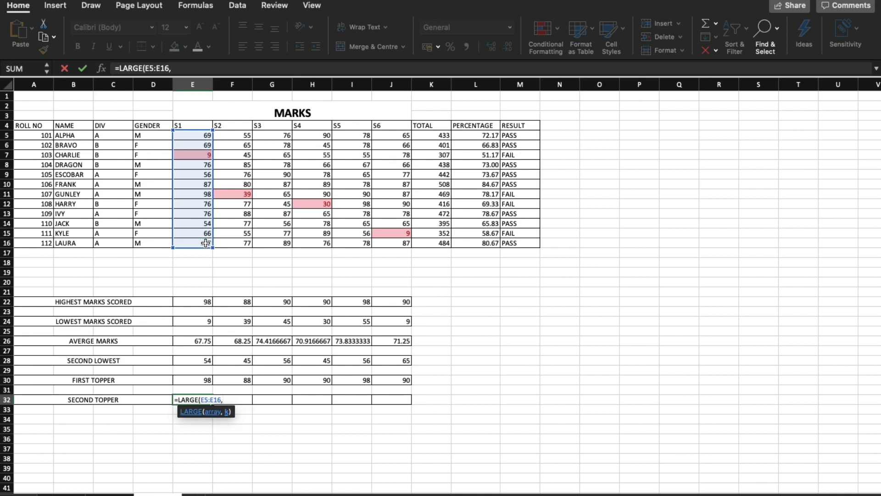
type("2)")
key("Return")
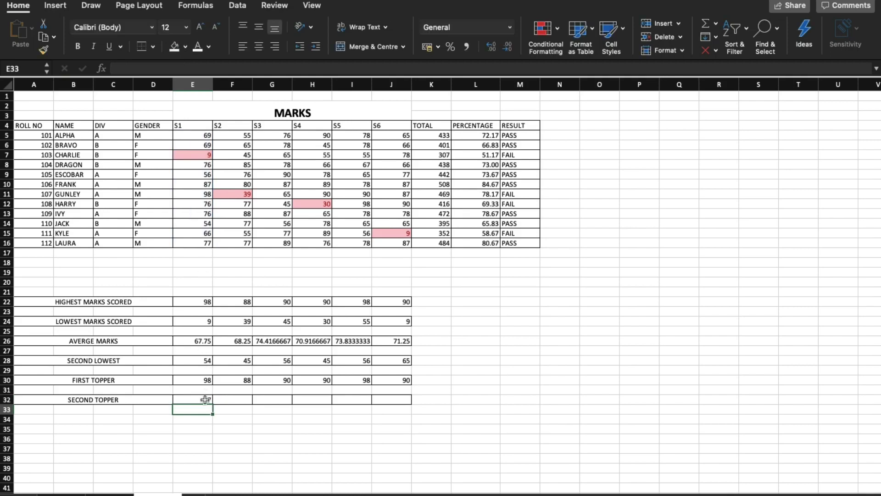